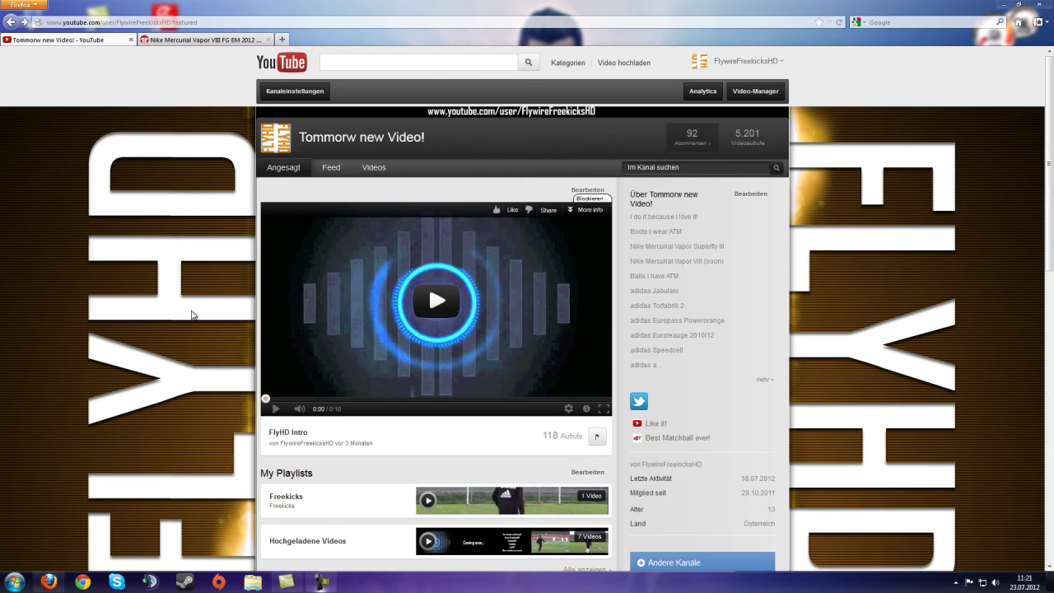
scroll(123, 259, "down", 2)
scroll(157, 264, "down", 2)
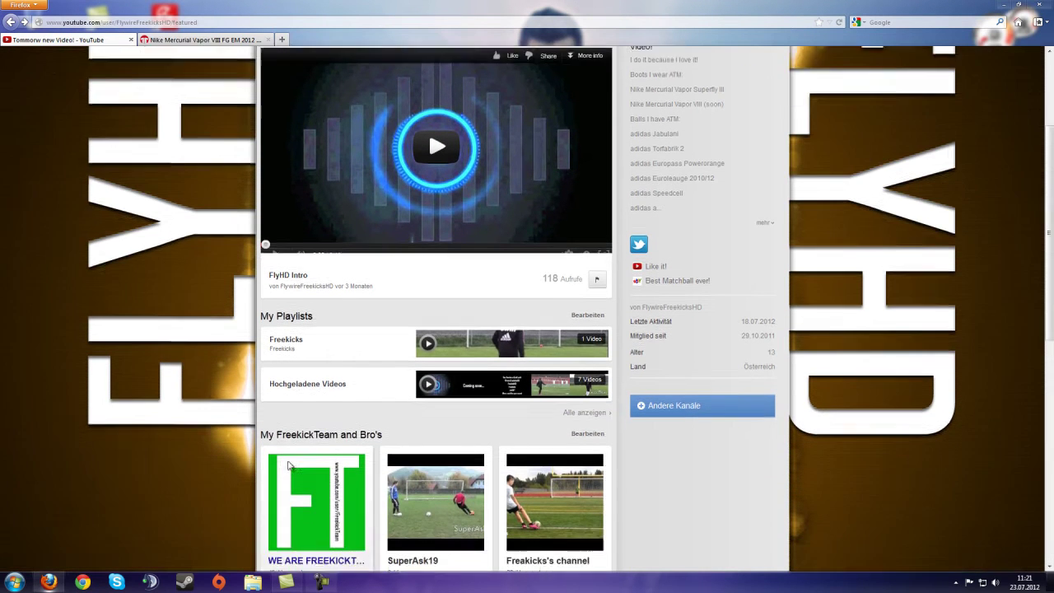
Dismiss the page options menu, then view the Nike Mercurial cleat page's EM 2012 caption.
right_click(140, 400)
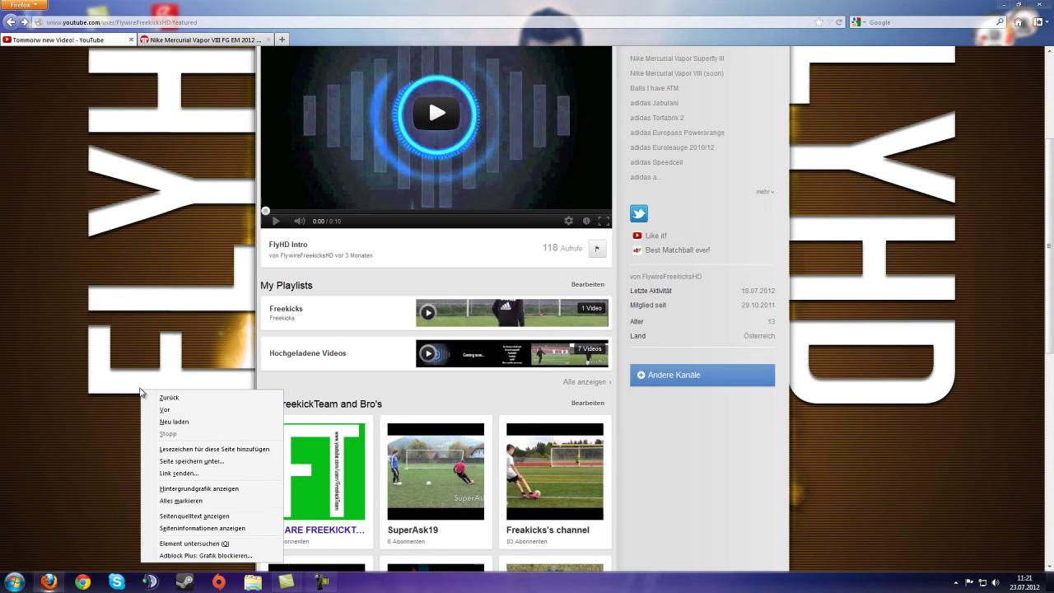
left_click(123, 333)
scroll(170, 440, "up", 3)
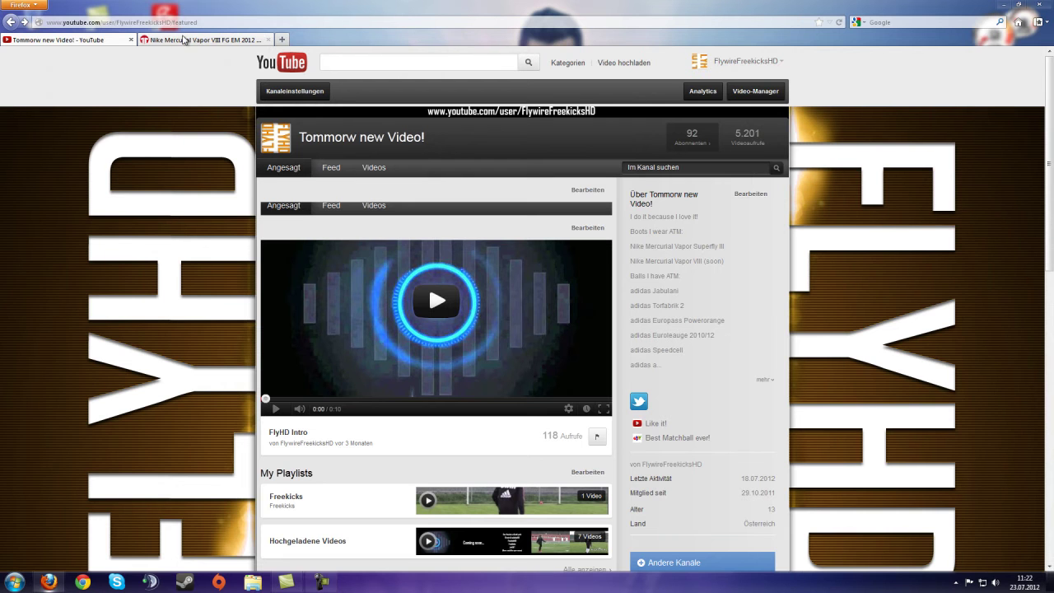
left_click(209, 39)
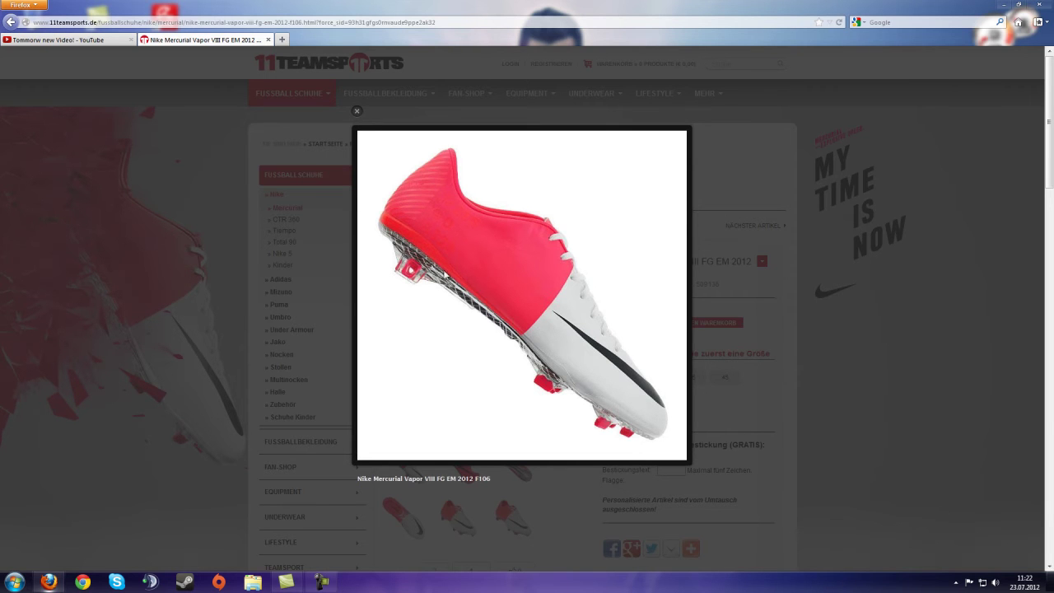
left_click_drag(448, 478, 479, 480)
left_click(467, 482)
Return to the FlyHD channel page and check the taskbar date and time.
left_click(66, 39)
scroll(140, 403, "down", 5)
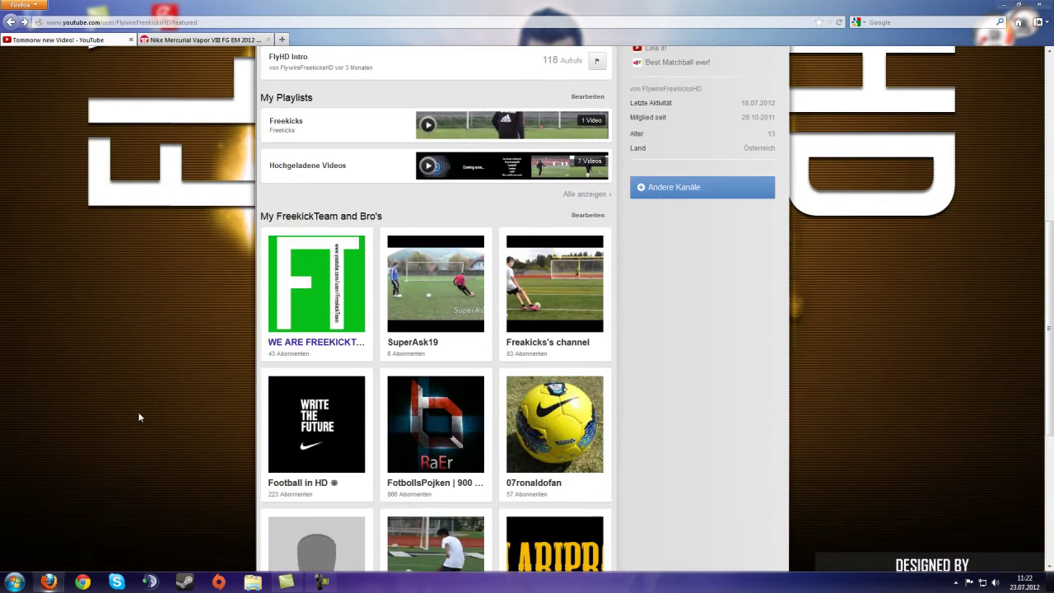
scroll(155, 458, "up", 5)
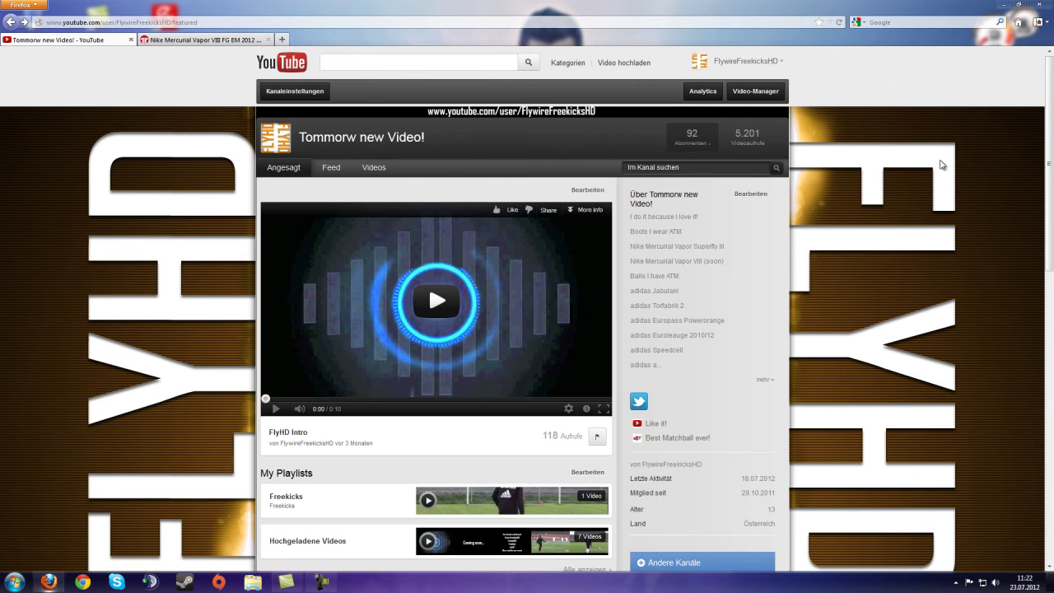
left_click(1025, 582)
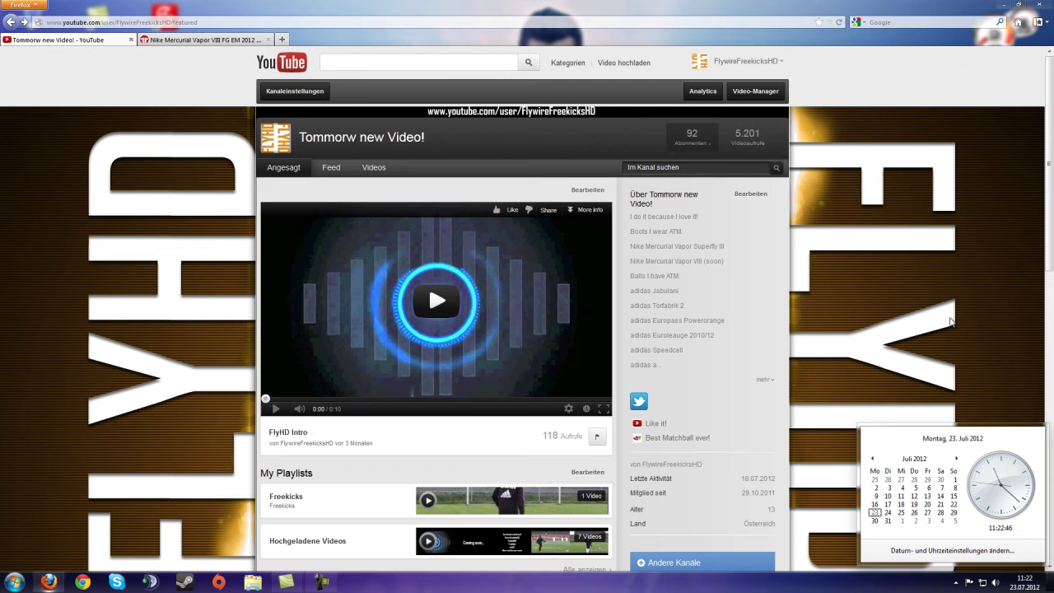
left_click(909, 307)
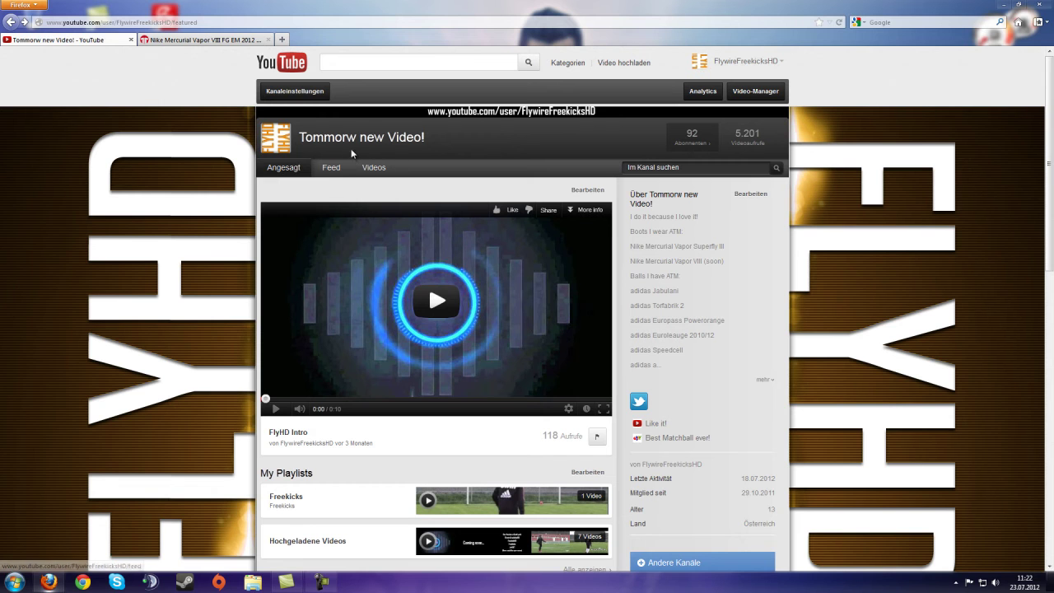
left_click(333, 175)
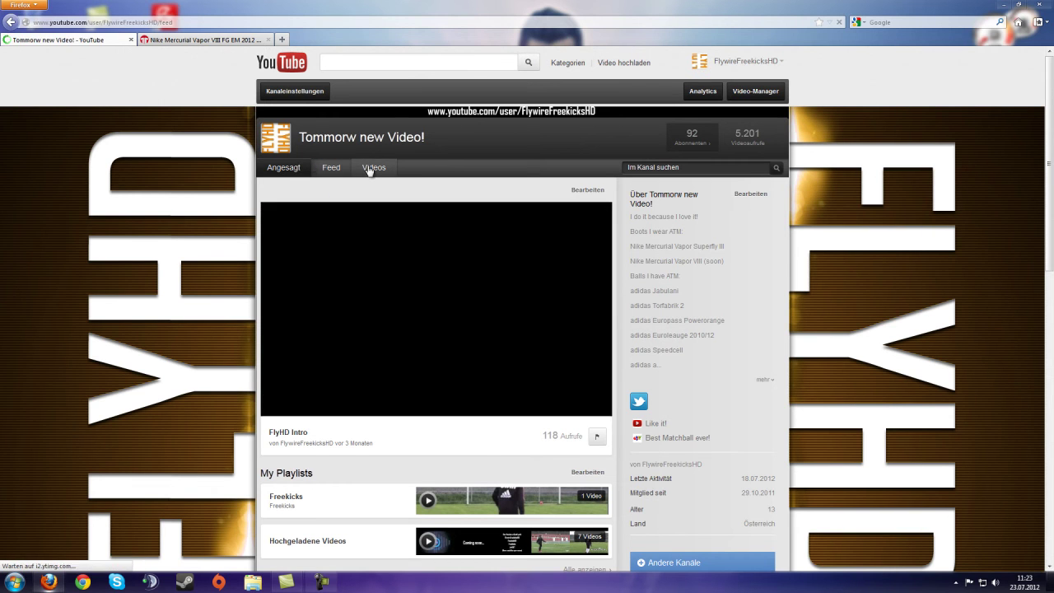
left_click(372, 168)
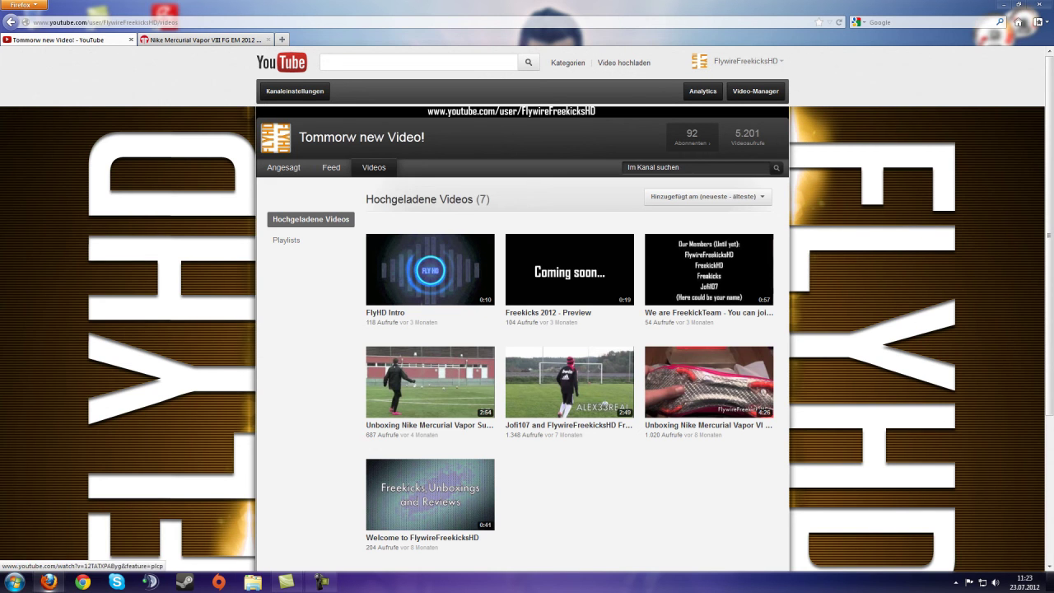
left_click(284, 168)
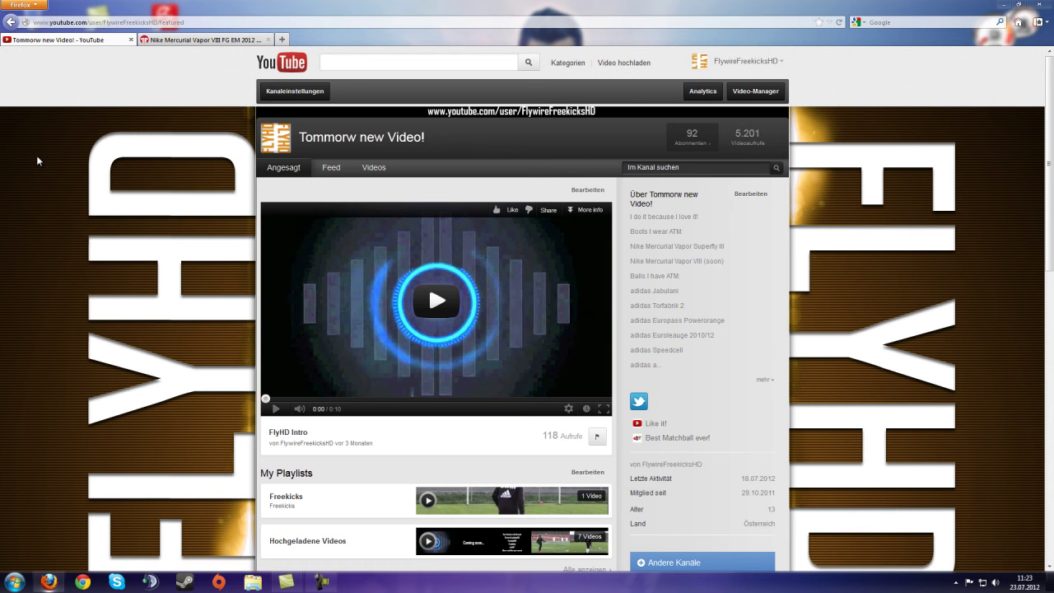
scroll(49, 181, "down", 3)
scroll(85, 227, "down", 2)
scroll(100, 275, "down", 4)
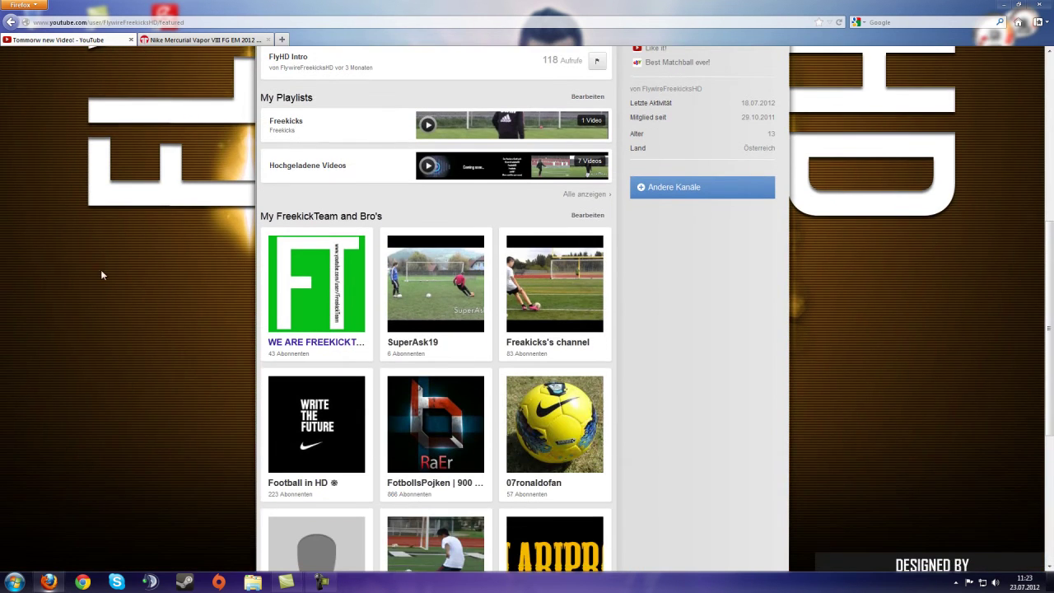
scroll(107, 289, "up", 1)
scroll(110, 299, "up", 8)
scroll(227, 159, "down", 3)
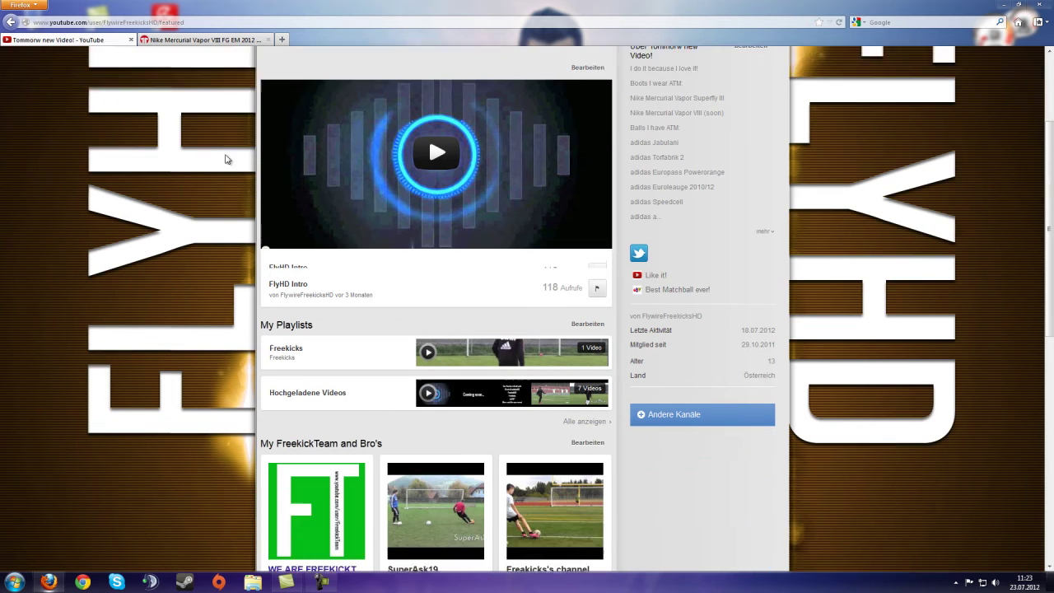
scroll(227, 159, "down", 1)
Open the WE ARE FREEKICKTEAM channel tile under My FreekickTeam and Bro's.
left_click(311, 532)
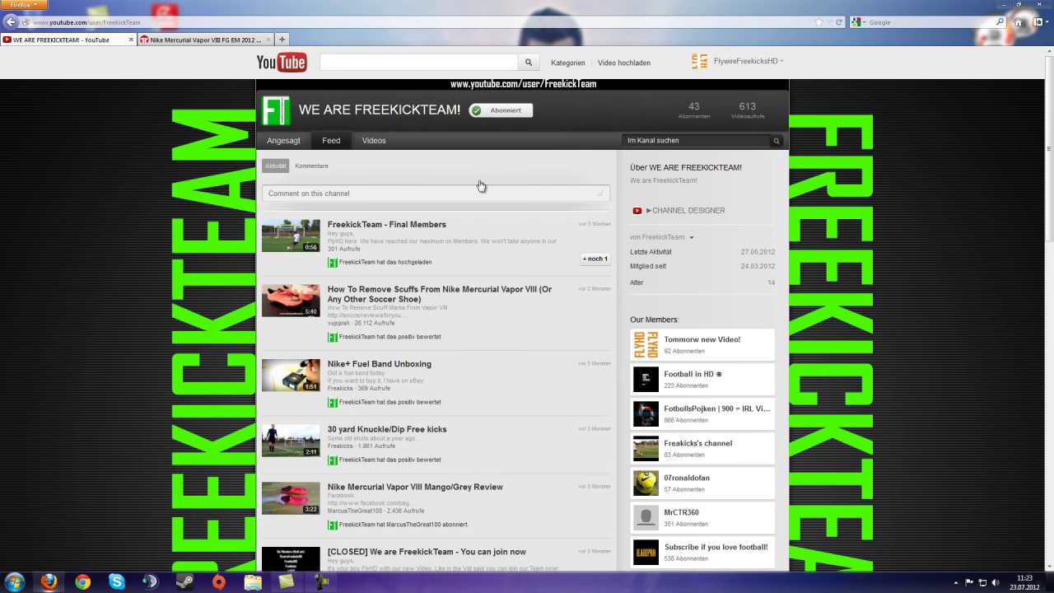
scroll(78, 242, "down", 10)
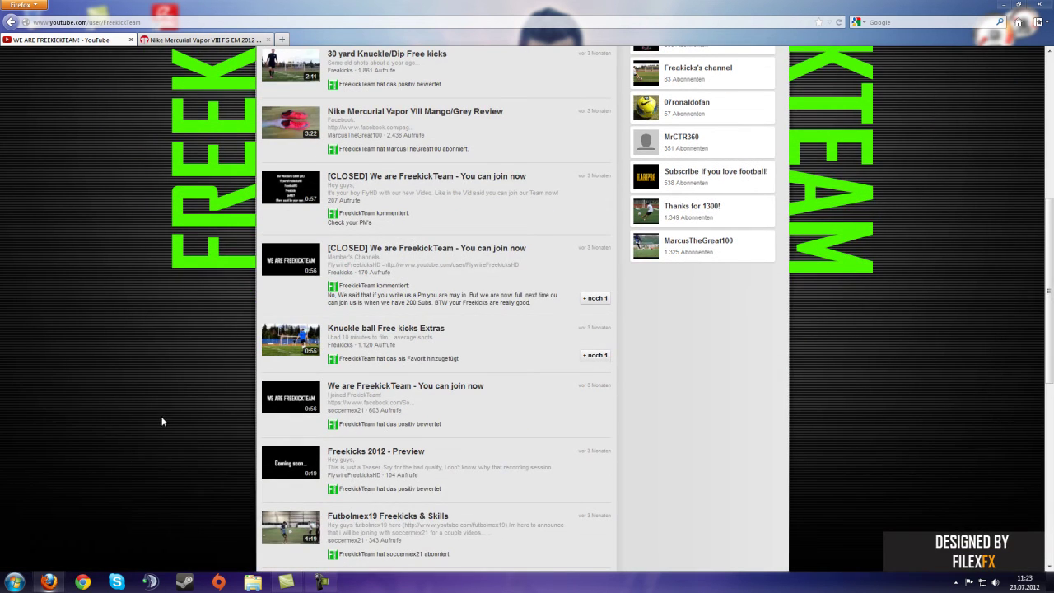
scroll(161, 418, "up", 10)
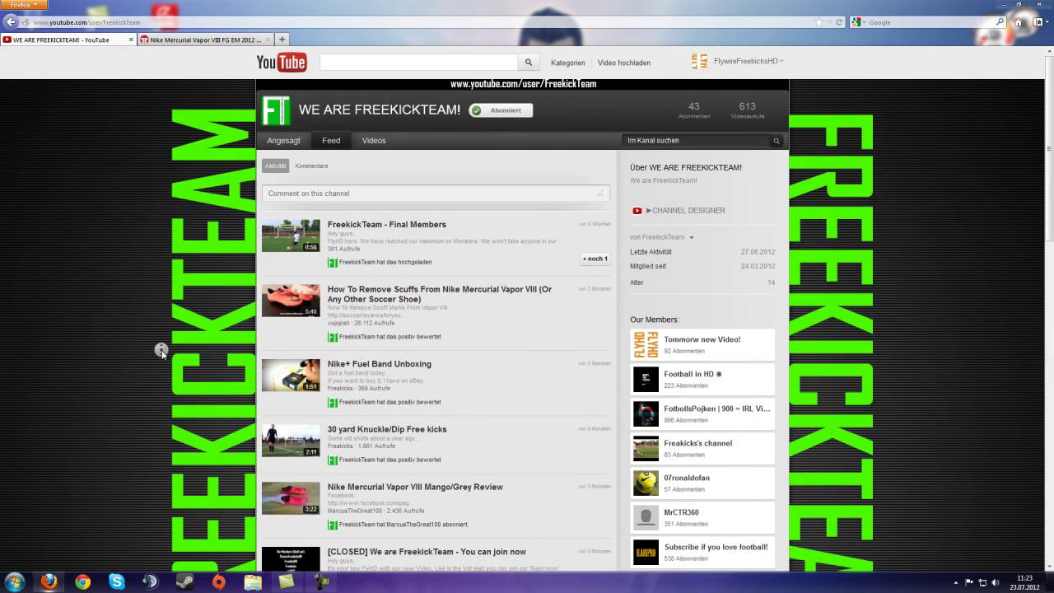
Stop the FreekickTeam feed's automatic scrolling while browsing its member posts.
left_click(145, 238)
scroll(148, 341, "down", 6)
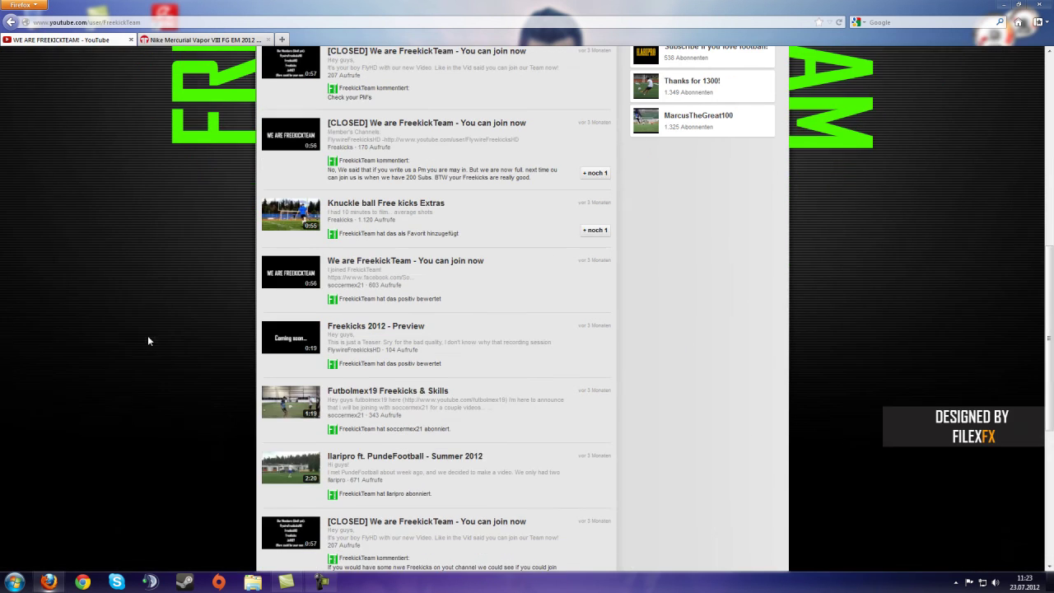
scroll(130, 285, "up", 3)
scroll(122, 265, "up", 5)
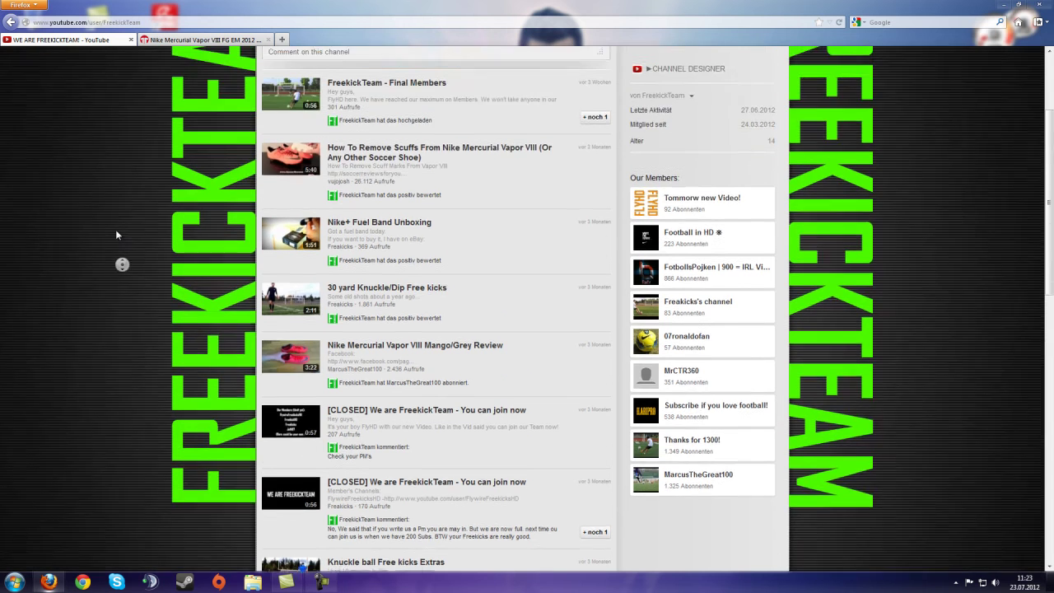
scroll(126, 402, "up", 2)
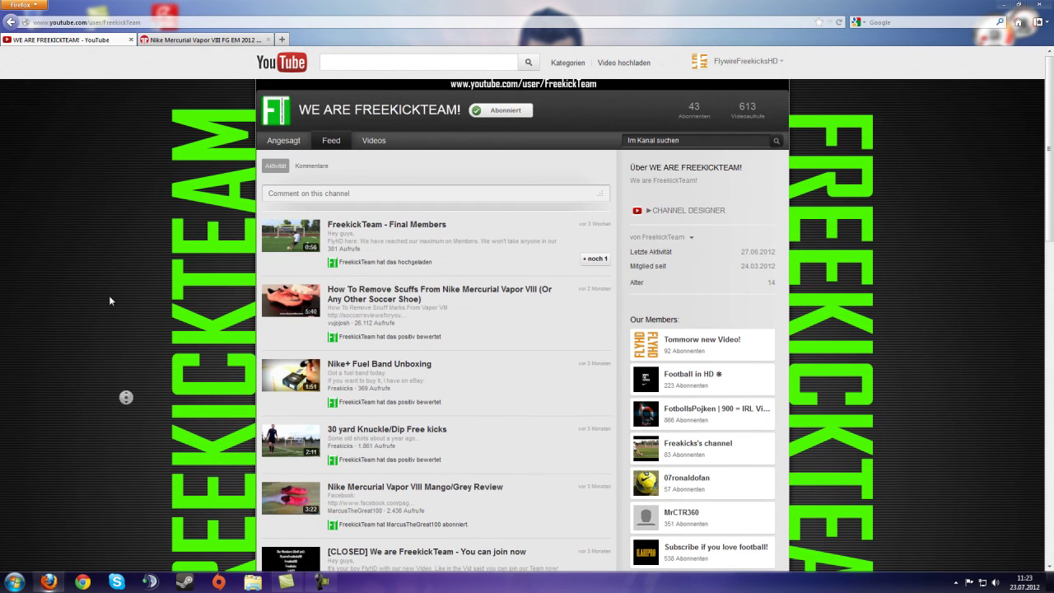